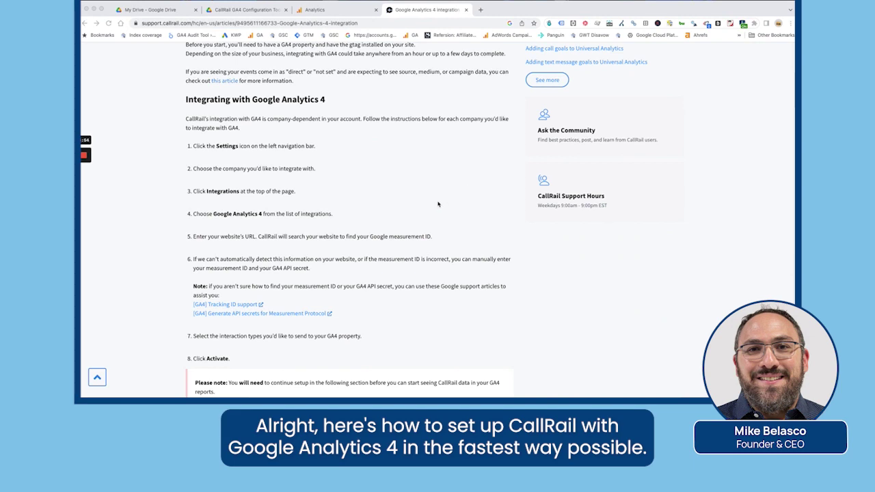
- Scroll through the article's dimension, metric and conversion sections, then back up to the dimension steps
{"action": "scroll", "coordinate": [441, 197], "scroll_direction": "up", "scroll_amount": 5}
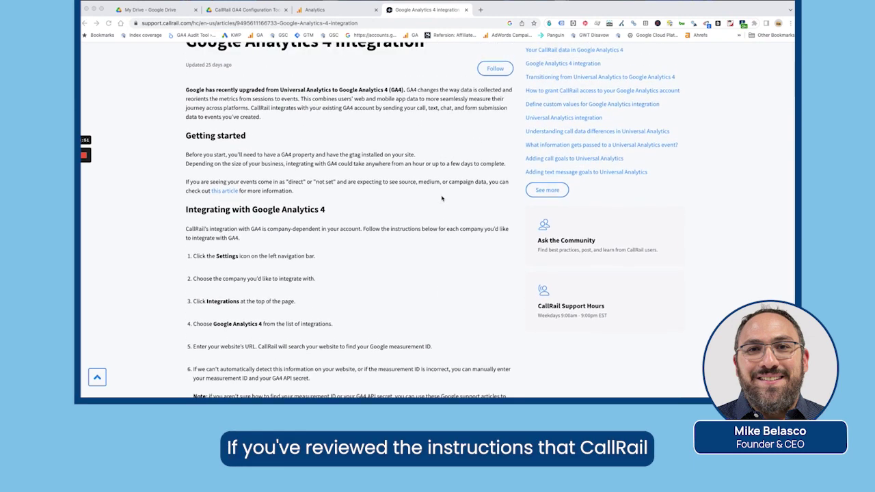
{"action": "scroll", "coordinate": [439, 202], "scroll_direction": "down", "scroll_amount": 2}
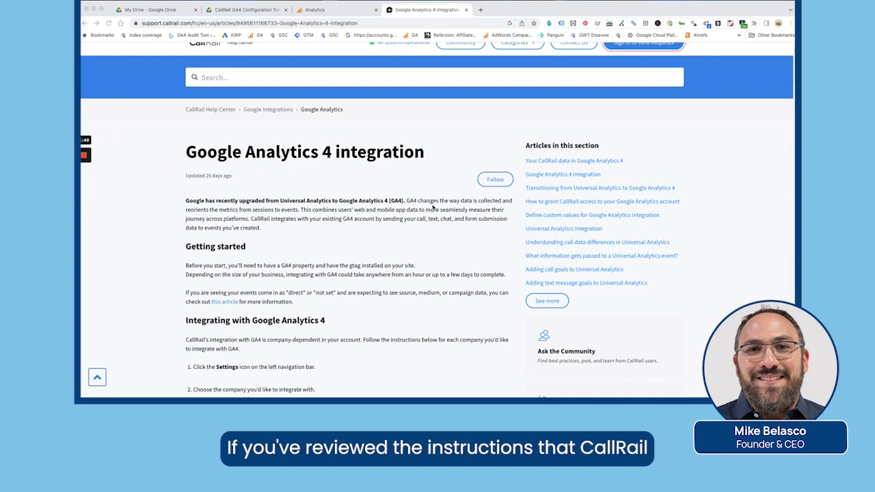
{"action": "scroll", "coordinate": [429, 209], "scroll_direction": "down", "scroll_amount": 2}
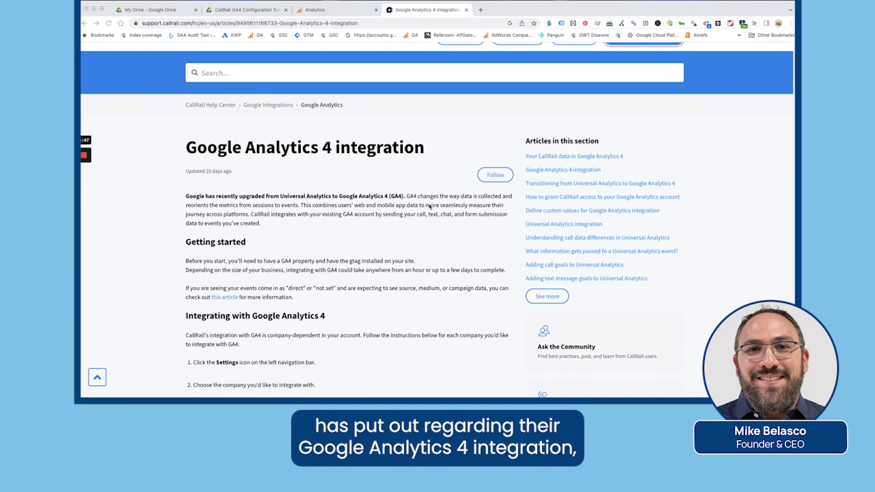
{"action": "scroll", "coordinate": [427, 215], "scroll_direction": "down", "scroll_amount": 6}
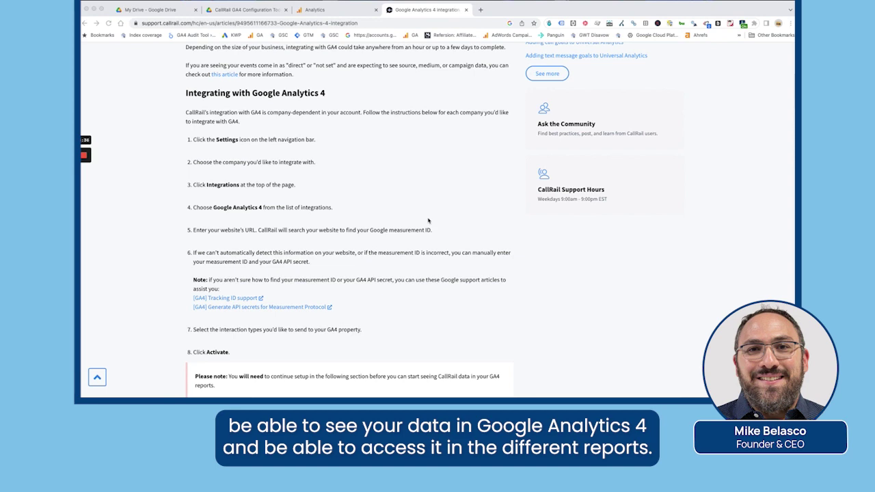
{"action": "scroll", "coordinate": [429, 221], "scroll_direction": "down", "scroll_amount": 15}
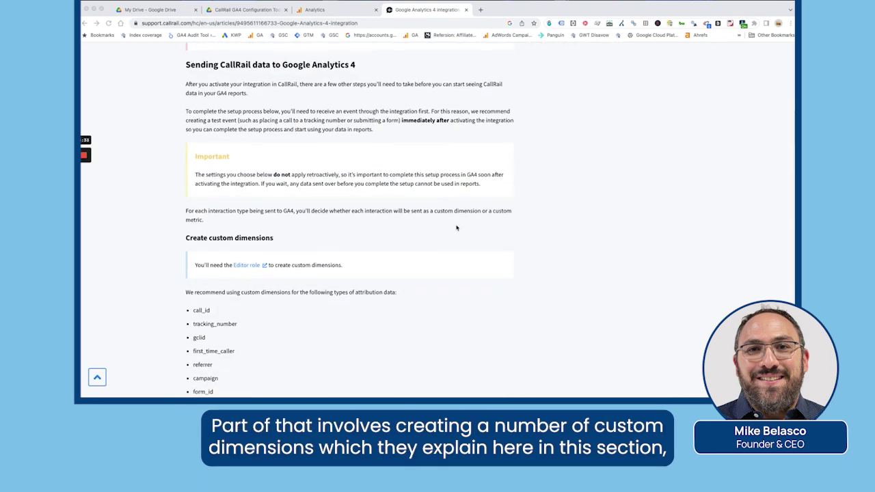
{"action": "scroll", "coordinate": [421, 245], "scroll_direction": "down", "scroll_amount": 1}
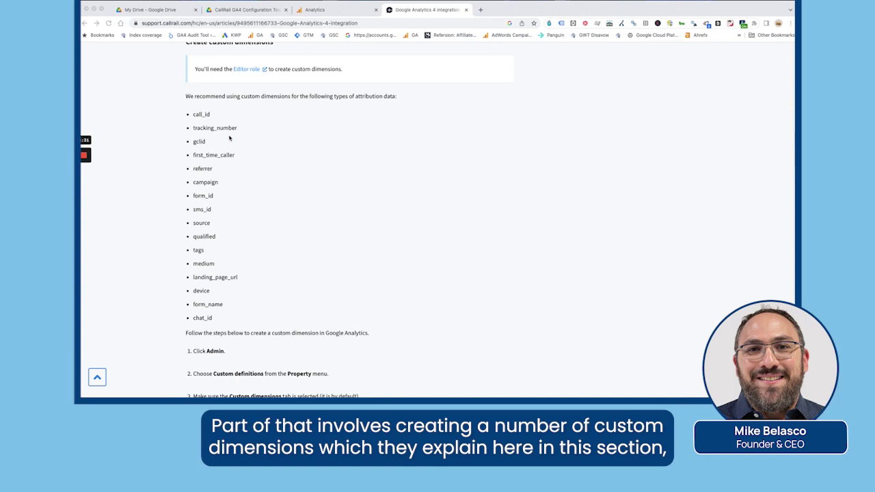
{"action": "scroll", "coordinate": [206, 219], "scroll_direction": "down", "scroll_amount": 10}
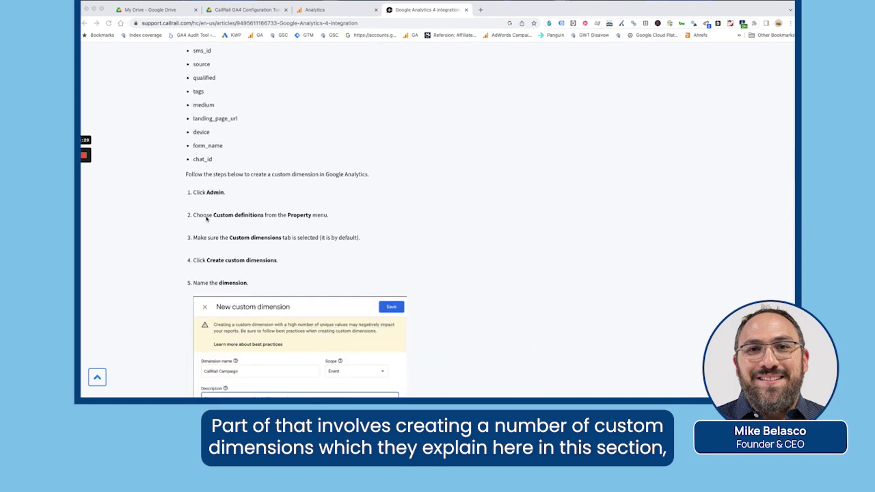
{"action": "scroll", "coordinate": [223, 210], "scroll_direction": "down", "scroll_amount": 3}
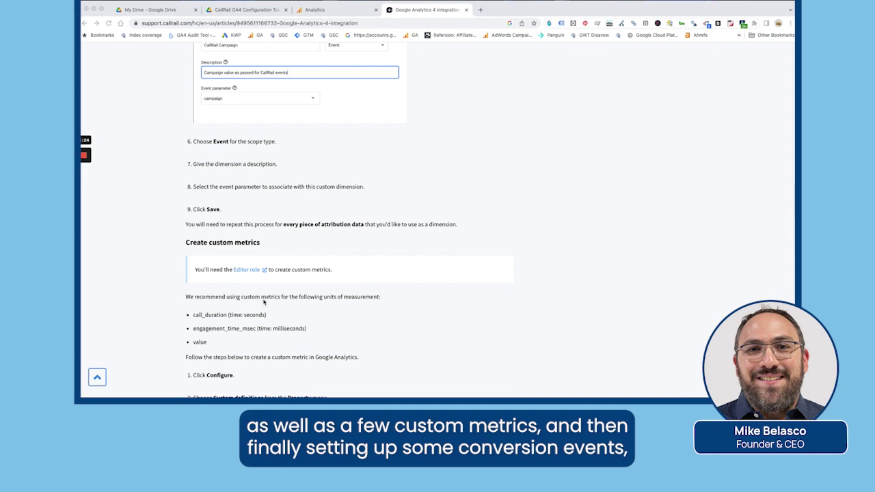
{"action": "scroll", "coordinate": [264, 302], "scroll_direction": "down", "scroll_amount": 12}
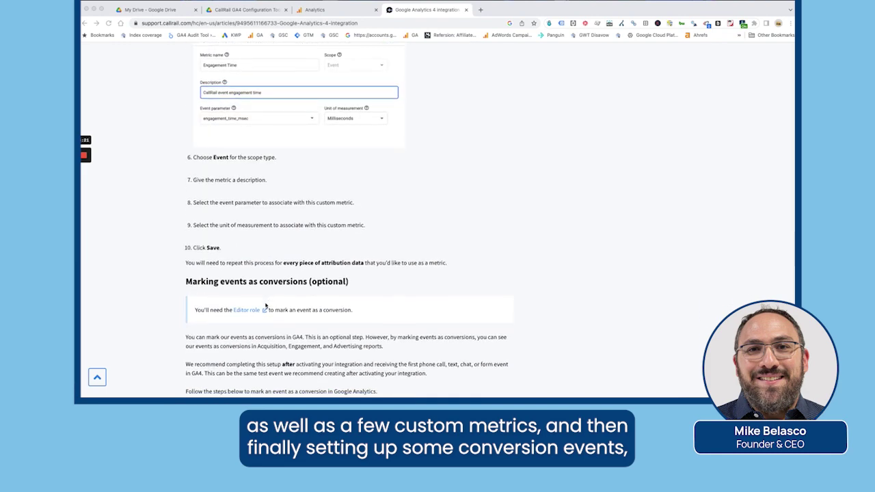
{"action": "scroll", "coordinate": [266, 305], "scroll_direction": "down", "scroll_amount": 7}
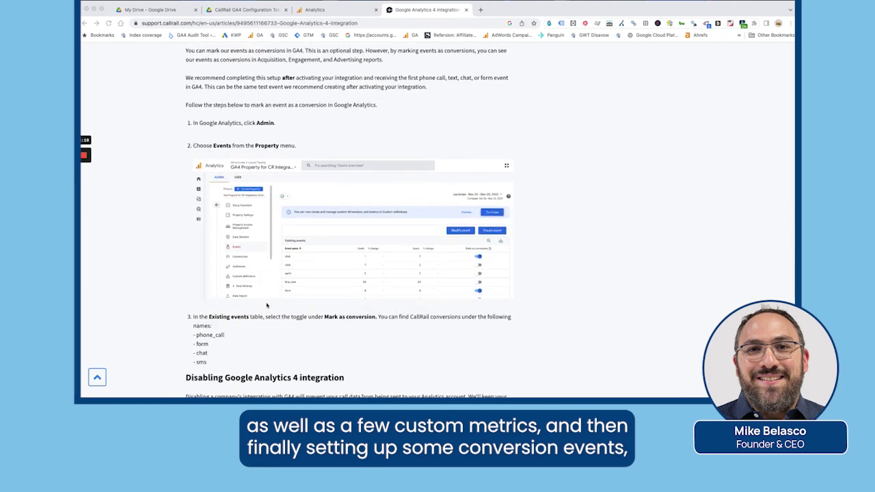
{"action": "scroll", "coordinate": [266, 306], "scroll_direction": "down", "scroll_amount": 1}
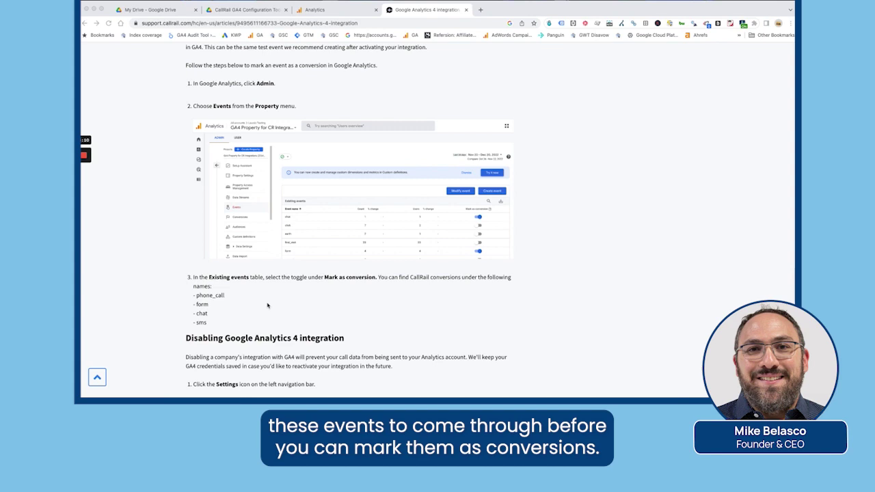
{"action": "scroll", "coordinate": [267, 306], "scroll_direction": "up", "scroll_amount": 2}
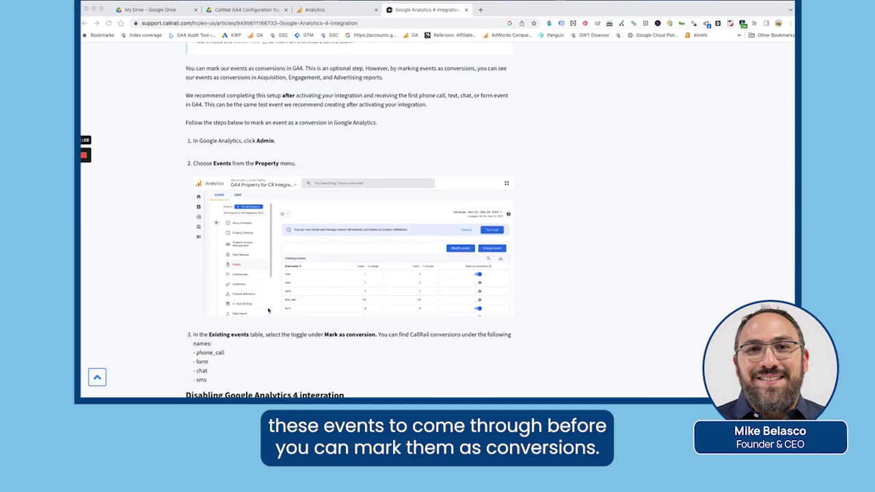
{"action": "scroll", "coordinate": [268, 311], "scroll_direction": "up", "scroll_amount": 15}
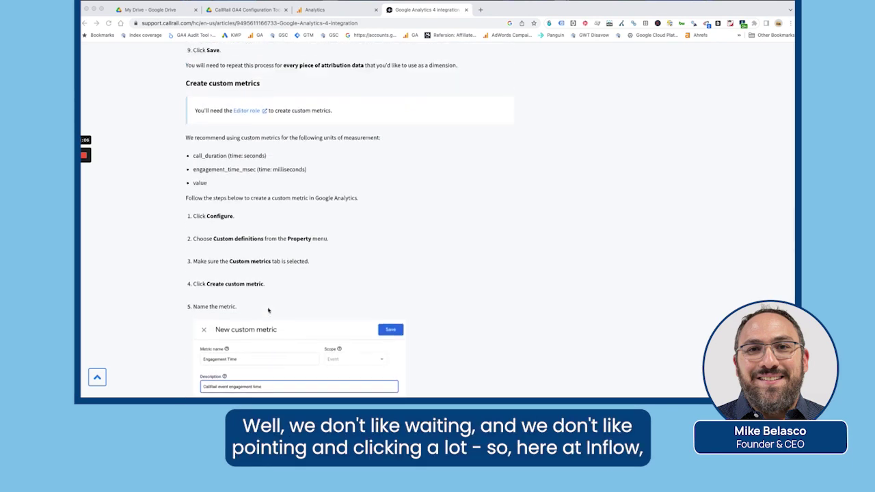
{"action": "scroll", "coordinate": [268, 311], "scroll_direction": "up", "scroll_amount": 9}
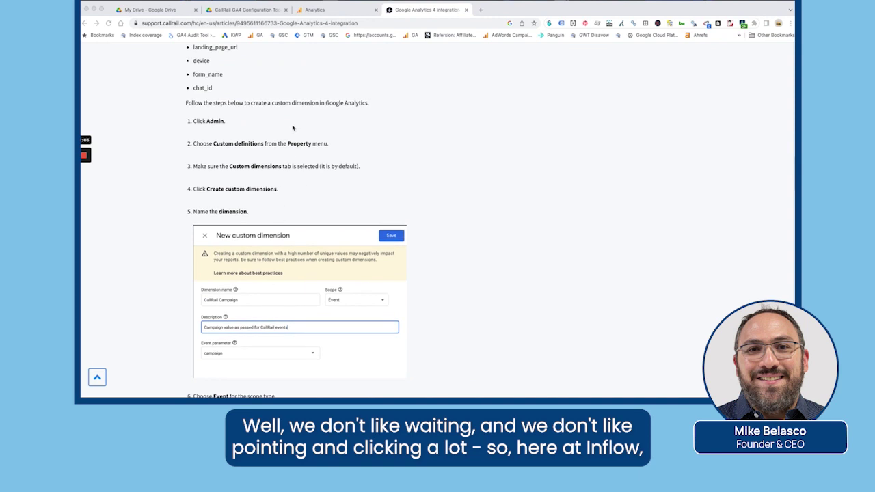
- Make a personal copy of the CallRail GA4 Configuration Tool and scroll its START HERE instructions
{"action": "left_click", "coordinate": [253, 14]}
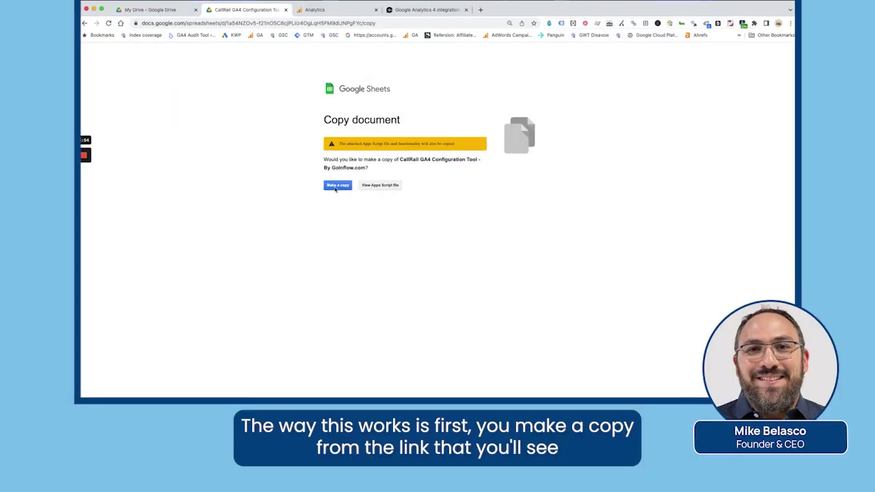
{"action": "left_click", "coordinate": [335, 186]}
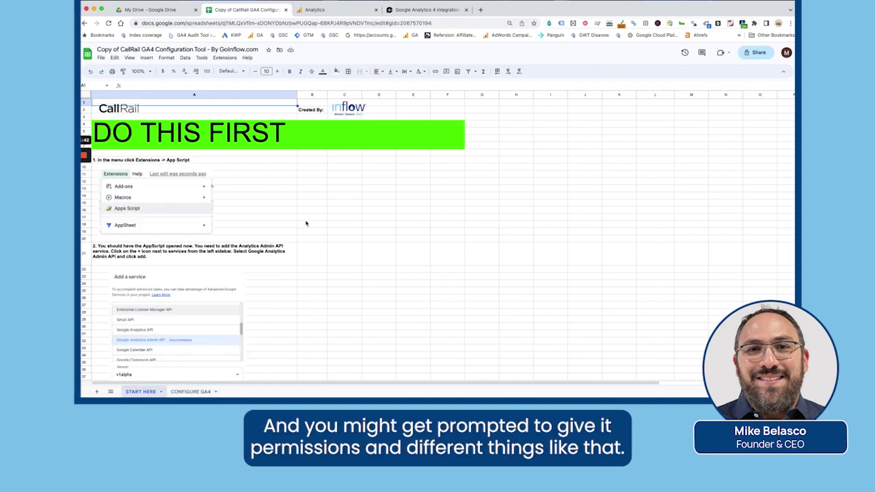
{"action": "scroll", "coordinate": [289, 232], "scroll_direction": "down", "scroll_amount": 2}
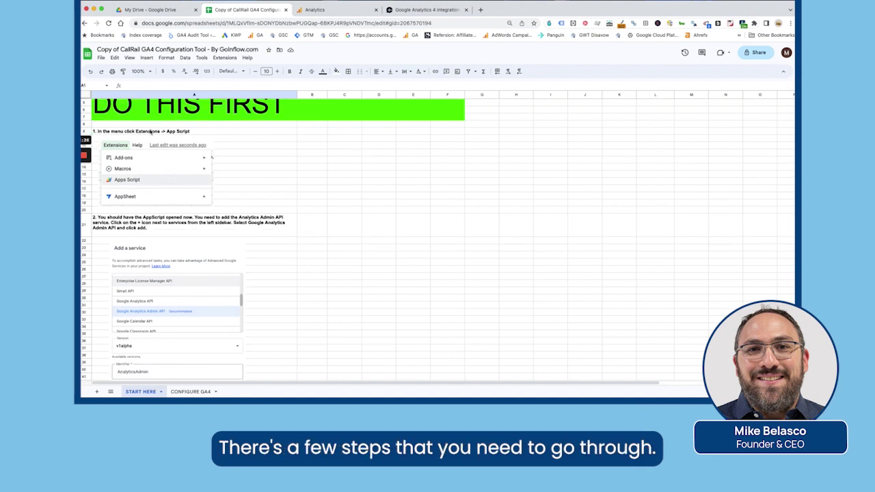
{"action": "scroll", "coordinate": [155, 168], "scroll_direction": "down", "scroll_amount": 1}
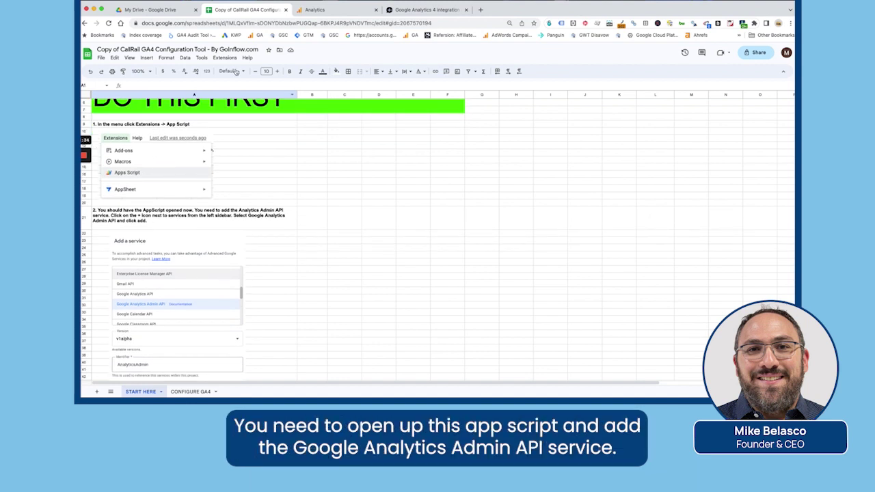
- Look at Apps Script in the Extensions menu, close the menu and keep reading the instructions
{"action": "left_click", "coordinate": [207, 60]}
{"action": "mouse_move", "coordinate": [224, 58]}
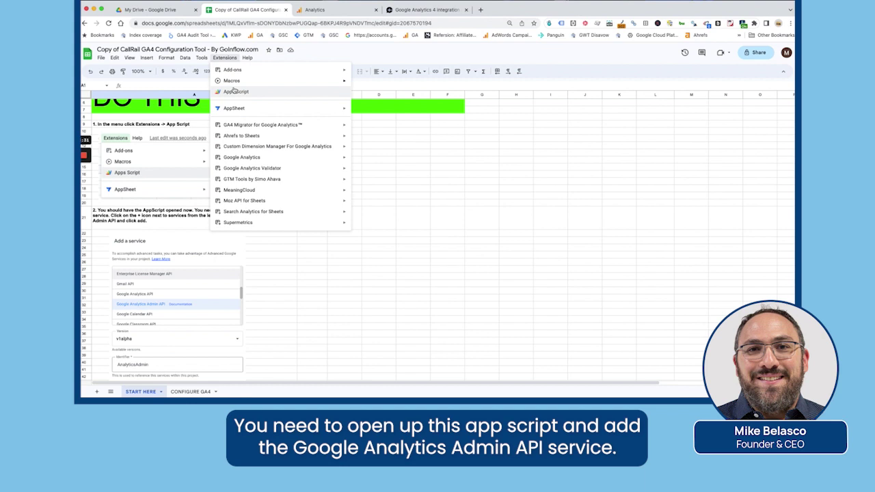
{"action": "scroll", "coordinate": [167, 271], "scroll_direction": "down", "scroll_amount": 2}
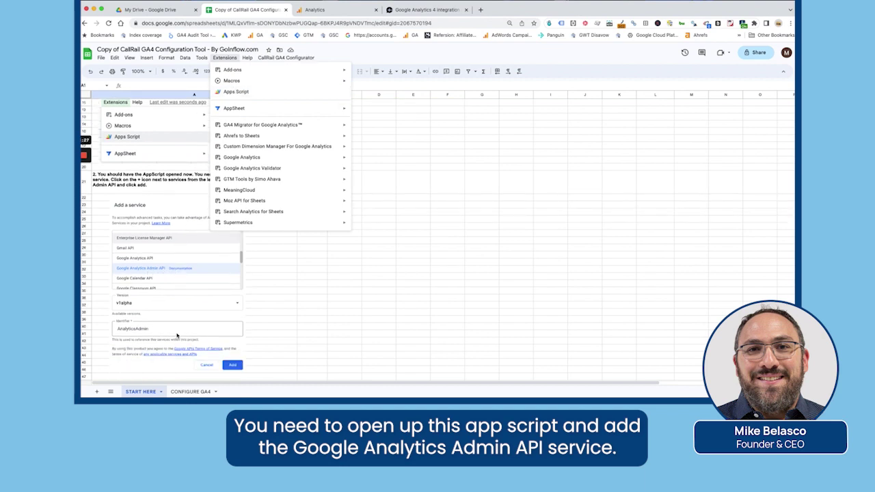
{"action": "scroll", "coordinate": [176, 335], "scroll_direction": "down", "scroll_amount": 3}
{"action": "left_click", "coordinate": [317, 300]}
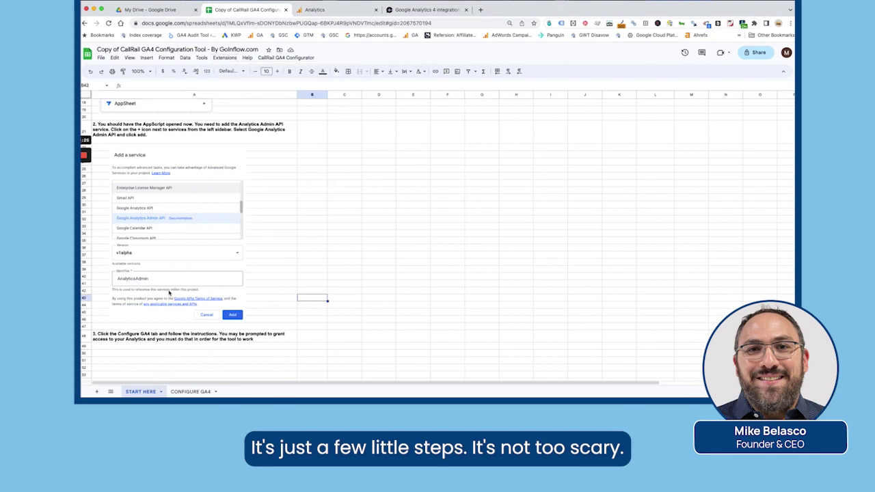
{"action": "scroll", "coordinate": [214, 209], "scroll_direction": "up", "scroll_amount": 5}
{"action": "scroll", "coordinate": [214, 209], "scroll_direction": "down", "scroll_amount": 1}
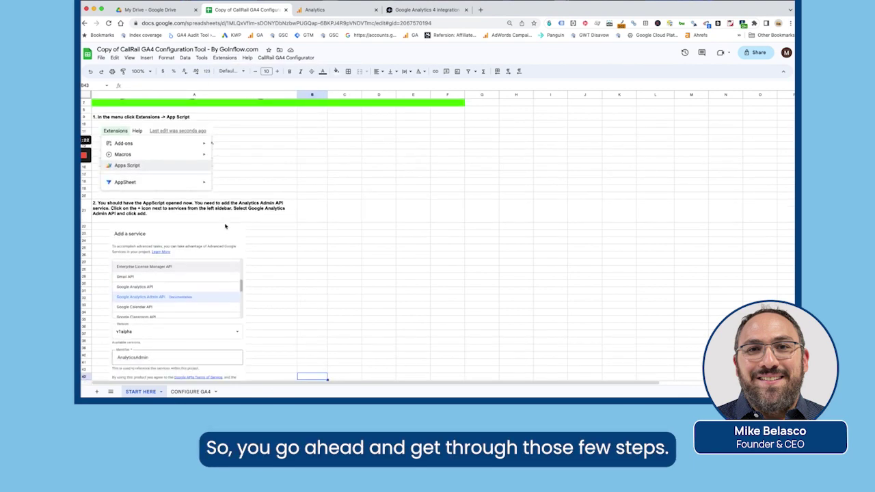
- Switch to the CONFIGURE GA4 sheet, where a GA4 Property ID is already filled in
{"action": "left_click", "coordinate": [198, 392]}
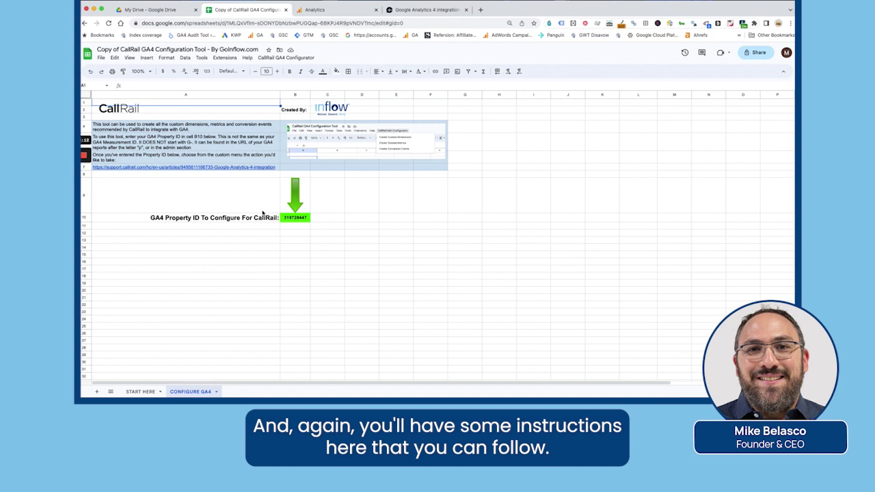
- Copy property ID 319527832 from the GA4 Custom definitions page address
{"action": "left_click", "coordinate": [322, 9]}
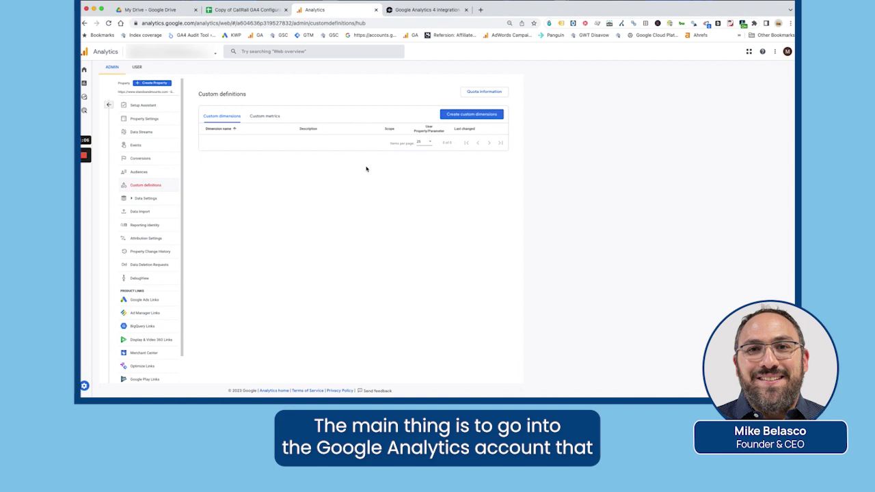
{"action": "left_click", "coordinate": [263, 23]}
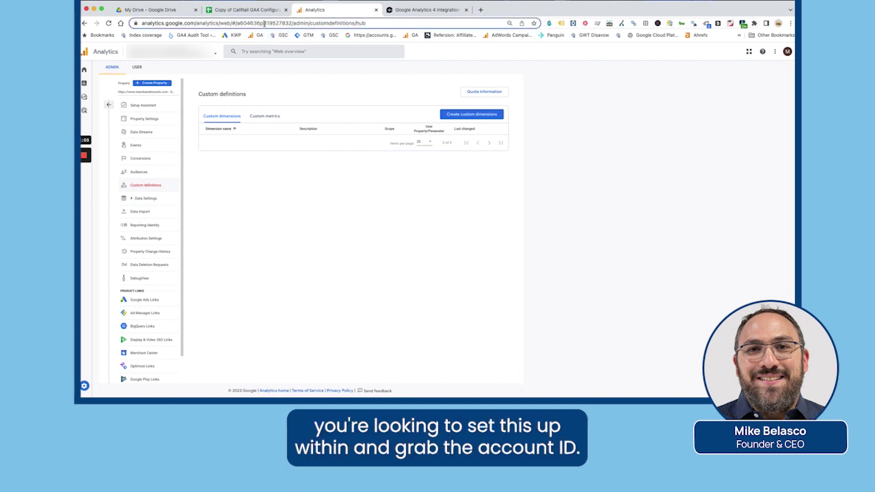
{"action": "left_click_drag", "start_coordinate": [264, 23], "coordinate": [294, 24]}
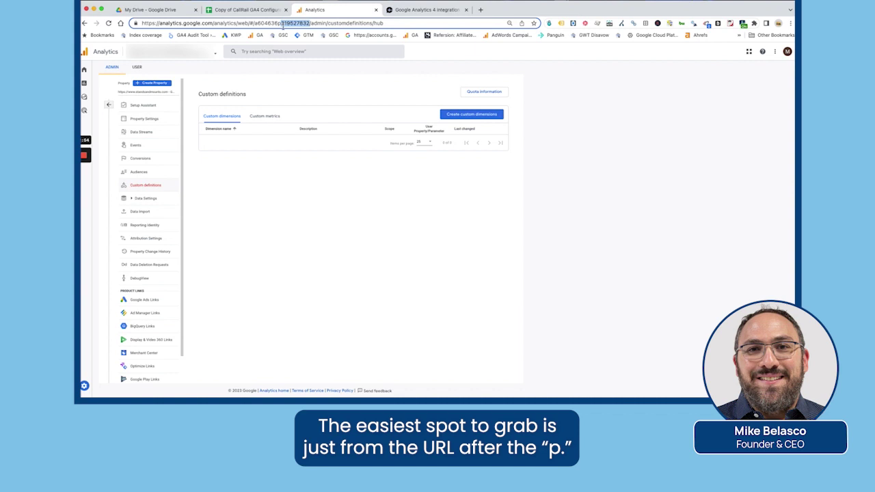
- Paste property ID 319527832 into B10 and run CallRail GA4 Configurator > Create Custom Dimensions
{"action": "left_click", "coordinate": [246, 10]}
{"action": "left_click", "coordinate": [301, 218]}
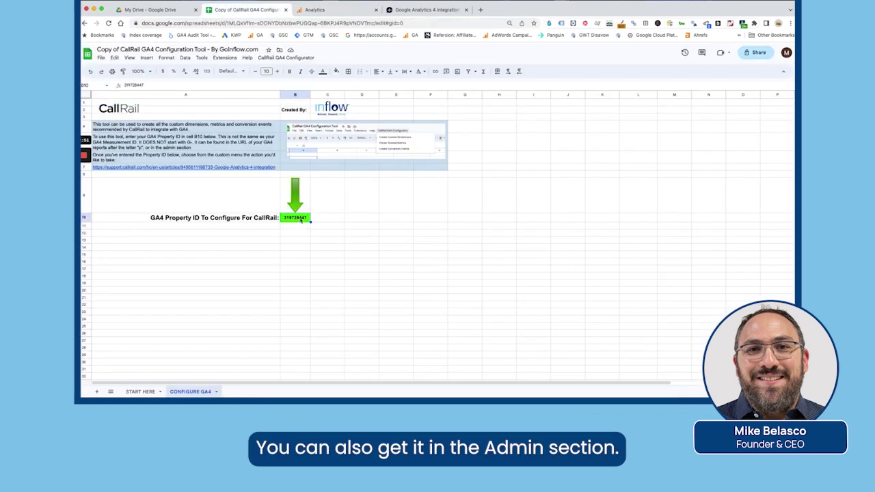
{"action": "type", "text": "319728447"}
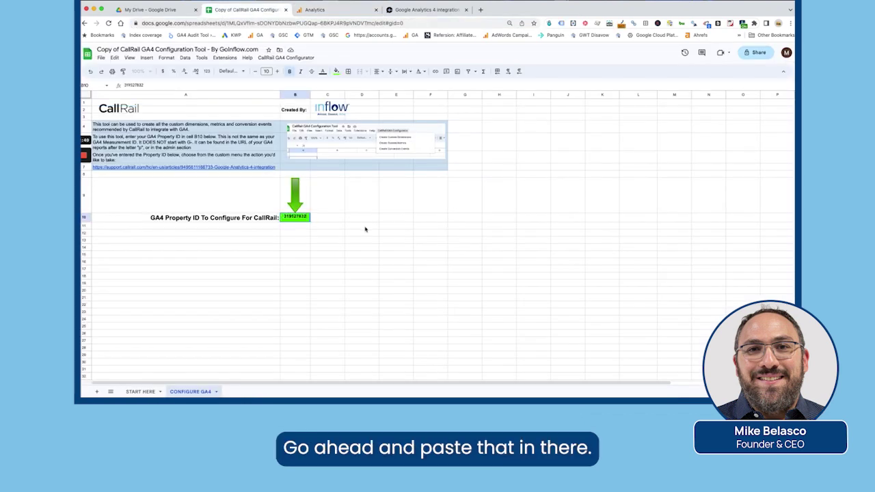
{"action": "left_click", "coordinate": [361, 226]}
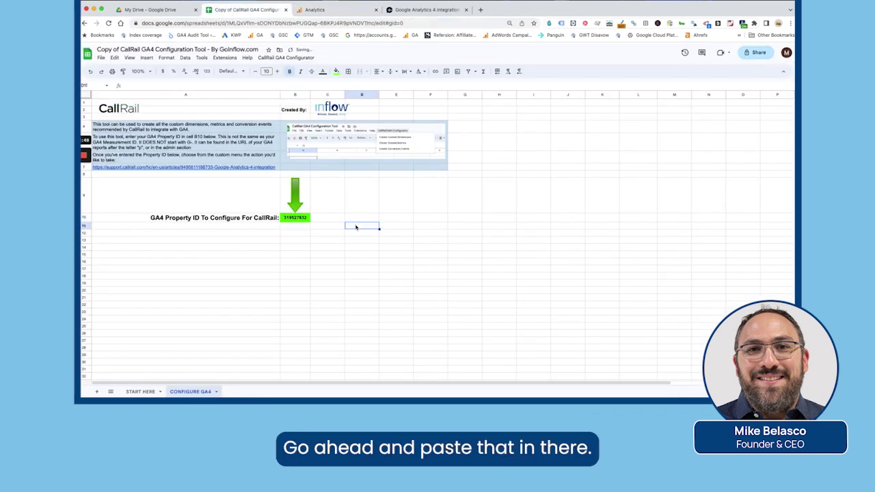
{"action": "left_click", "coordinate": [287, 57]}
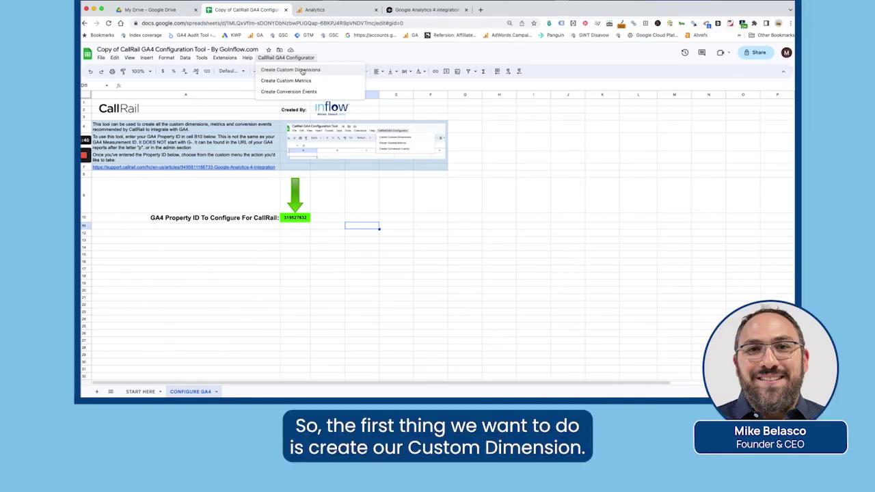
{"action": "left_click", "coordinate": [303, 71]}
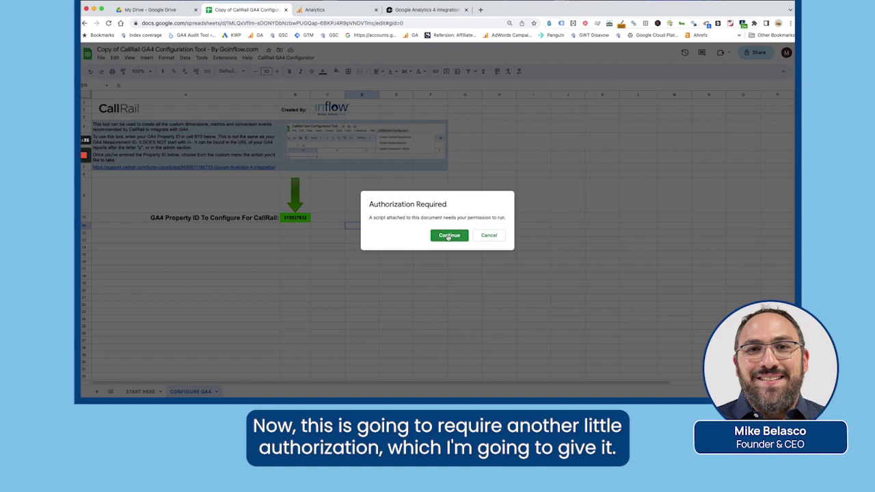
- Authorize the configurator script with the Google account and allow its access
{"action": "left_click", "coordinate": [449, 236]}
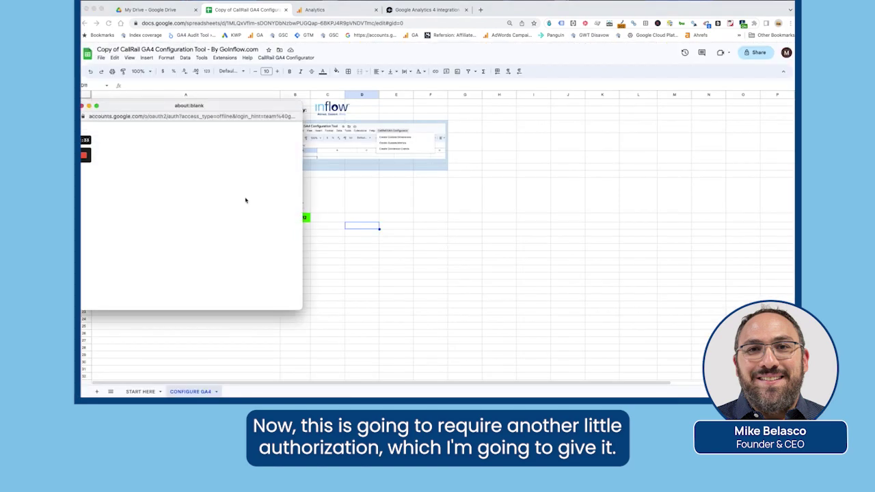
{"action": "left_click", "coordinate": [252, 199]}
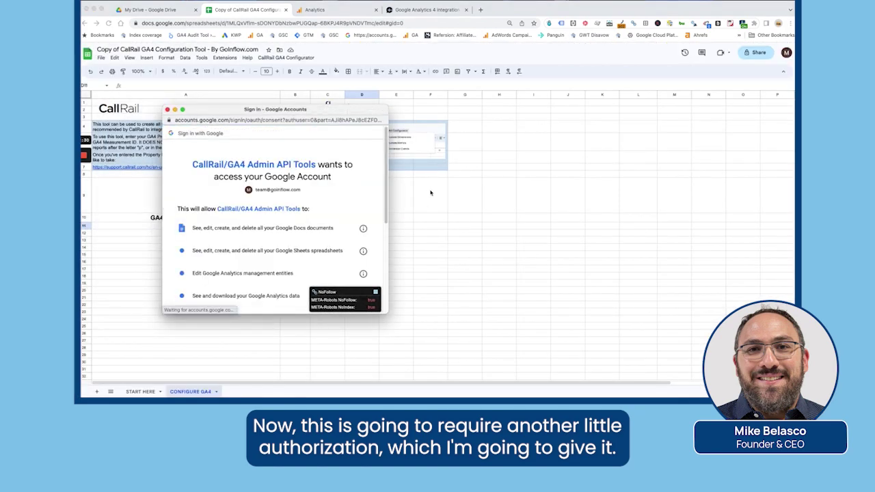
{"action": "scroll", "coordinate": [284, 271], "scroll_direction": "down", "scroll_amount": 5}
{"action": "left_click", "coordinate": [318, 263]}
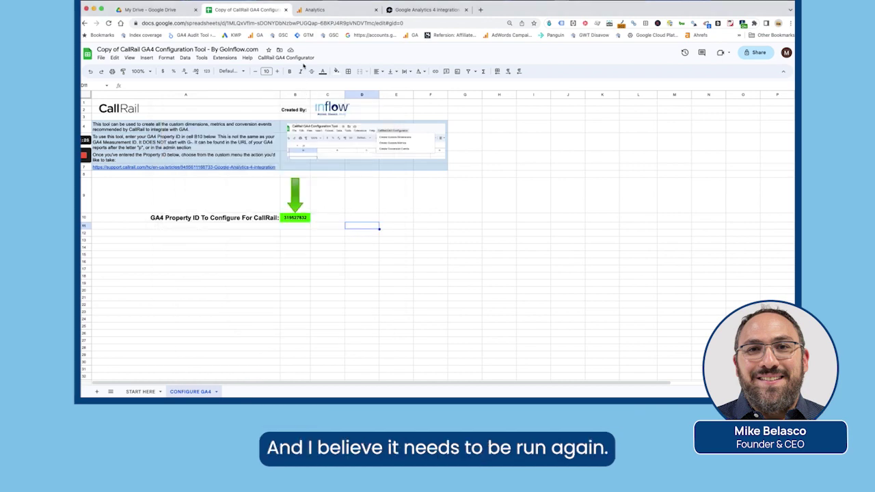
- Reload the Analytics Custom definitions page, then rerun Create Custom Dimensions from the sheet
{"action": "left_click", "coordinate": [318, 10]}
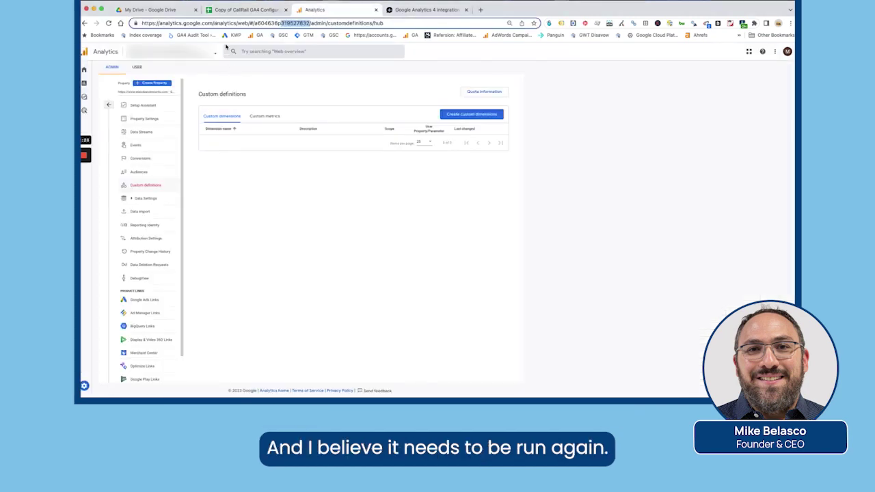
{"action": "key", "text": "Return"}
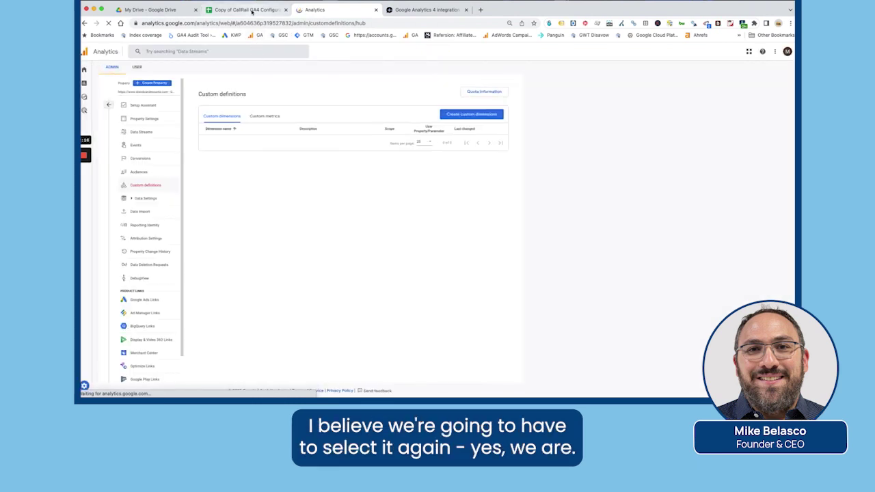
{"action": "left_click", "coordinate": [252, 11]}
{"action": "left_click", "coordinate": [293, 57]}
{"action": "left_click", "coordinate": [299, 72]}
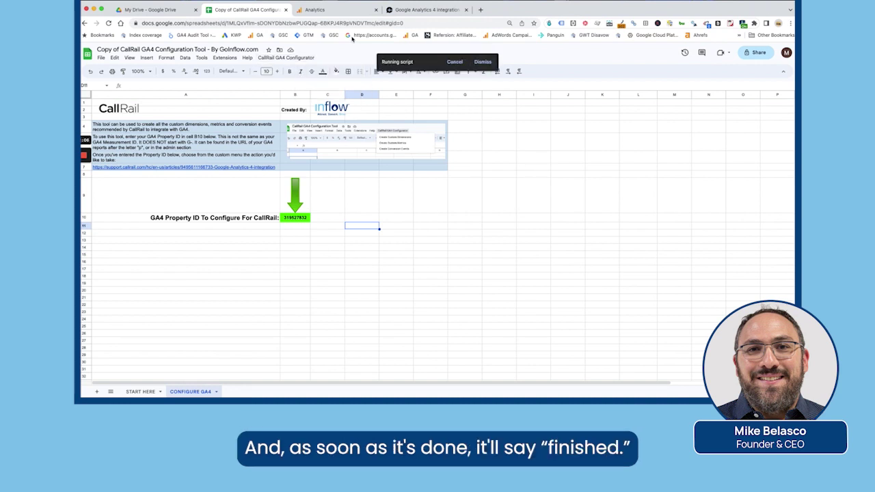
- Reload the Analytics Custom definitions page to confirm the CallRail custom dimensions appear
{"action": "left_click", "coordinate": [347, 13]}
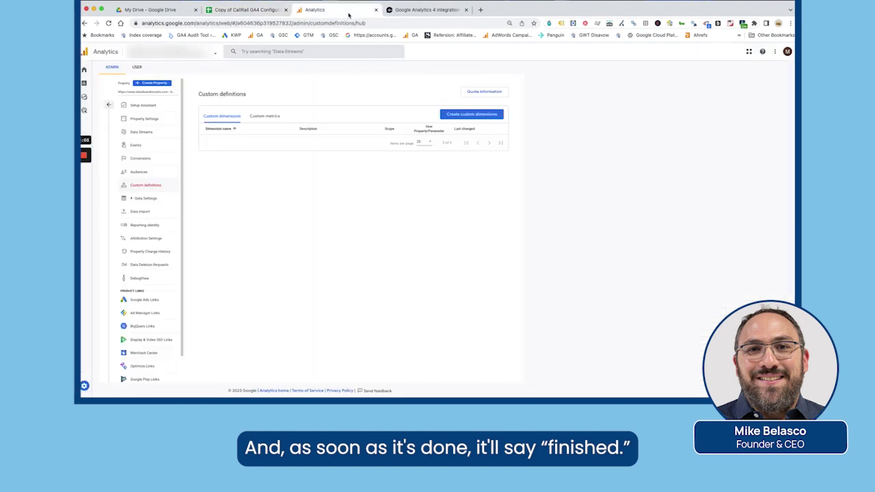
{"action": "left_click", "coordinate": [261, 24]}
{"action": "key", "text": "Return"}
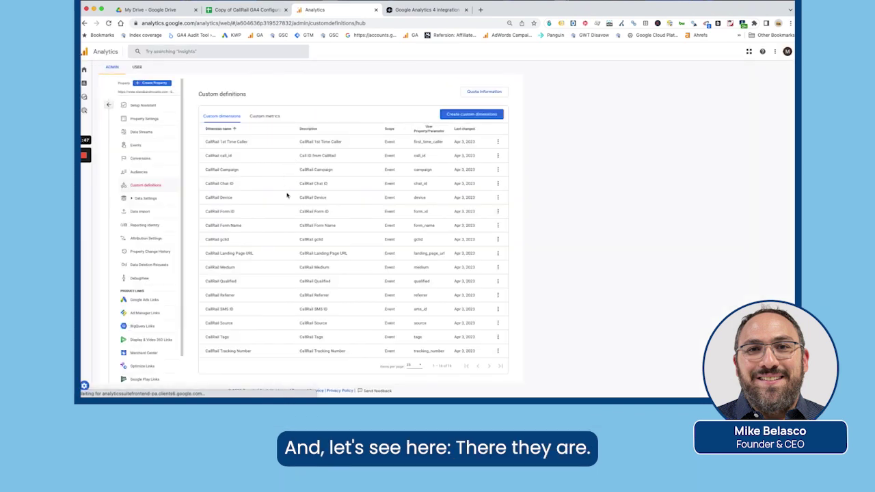
- Run CallRail GA4 Configurator > Create Custom Metrics, then return to Analytics
{"action": "left_click", "coordinate": [248, 13]}
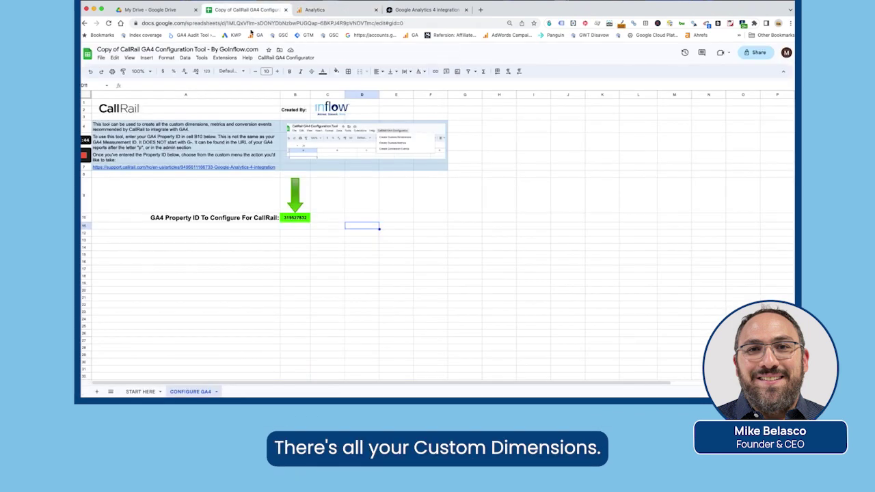
{"action": "left_click", "coordinate": [286, 58]}
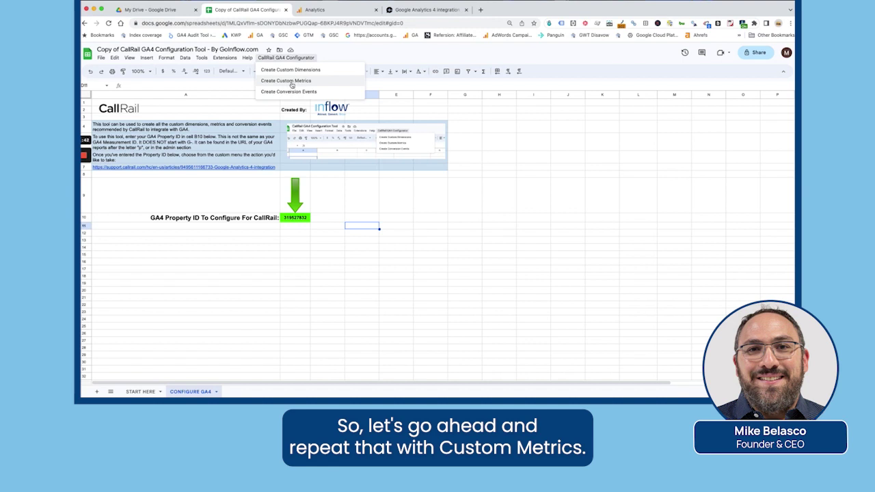
{"action": "left_click", "coordinate": [292, 84]}
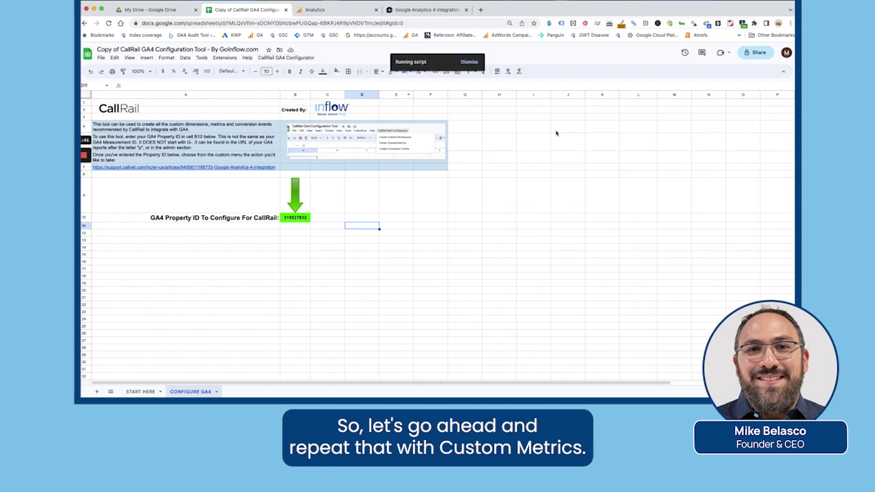
{"action": "left_click", "coordinate": [324, 11]}
- Refresh Custom metrics to confirm the three CallRail metrics, then go to the Conversion events list
{"action": "left_click", "coordinate": [266, 117]}
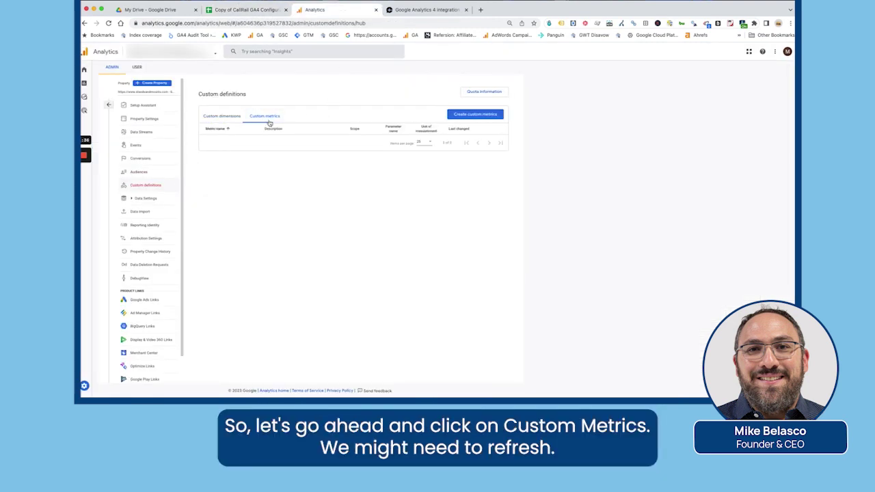
{"action": "left_click", "coordinate": [262, 24]}
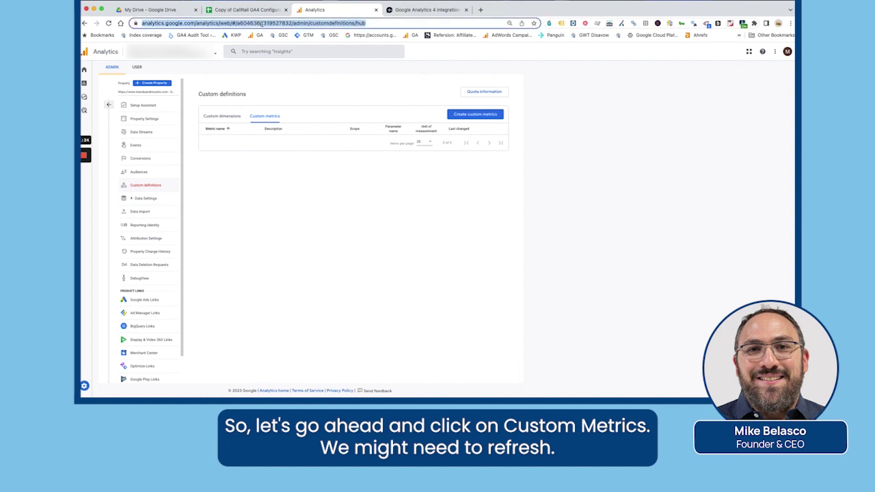
{"action": "key", "text": "Return"}
{"action": "left_click", "coordinate": [272, 117]}
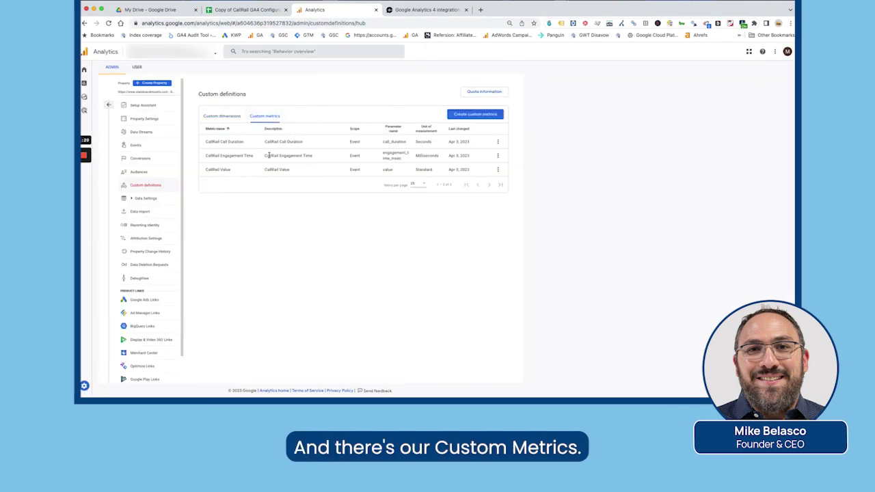
{"action": "left_click", "coordinate": [140, 158]}
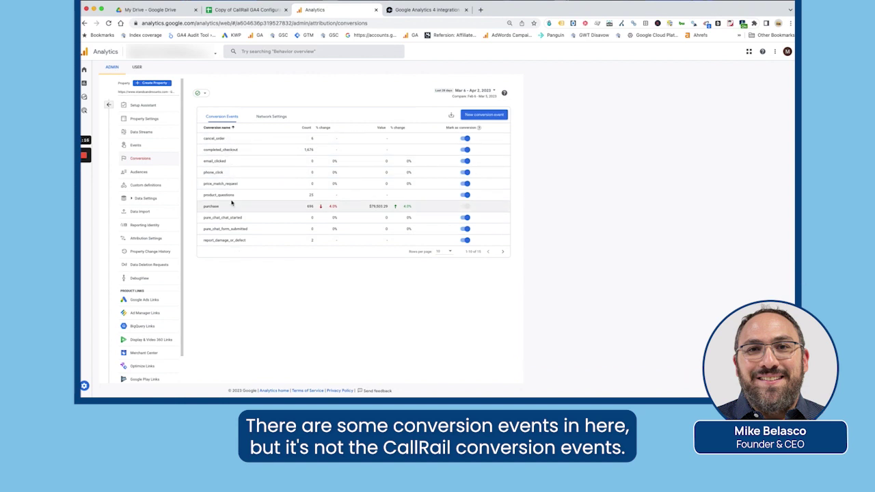
- Run CallRail GA4 Configurator > Create Conversion Events from the spreadsheet
{"action": "left_click", "coordinate": [245, 10]}
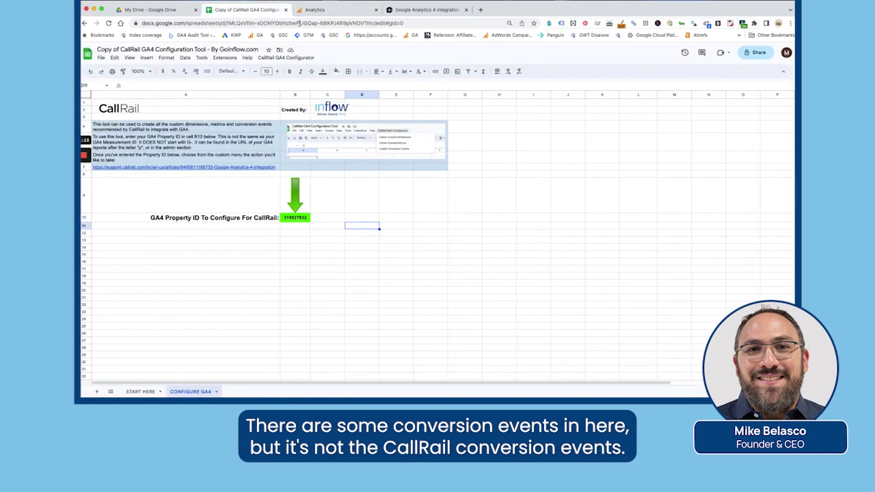
{"action": "left_click", "coordinate": [286, 58]}
{"action": "left_click", "coordinate": [297, 92]}
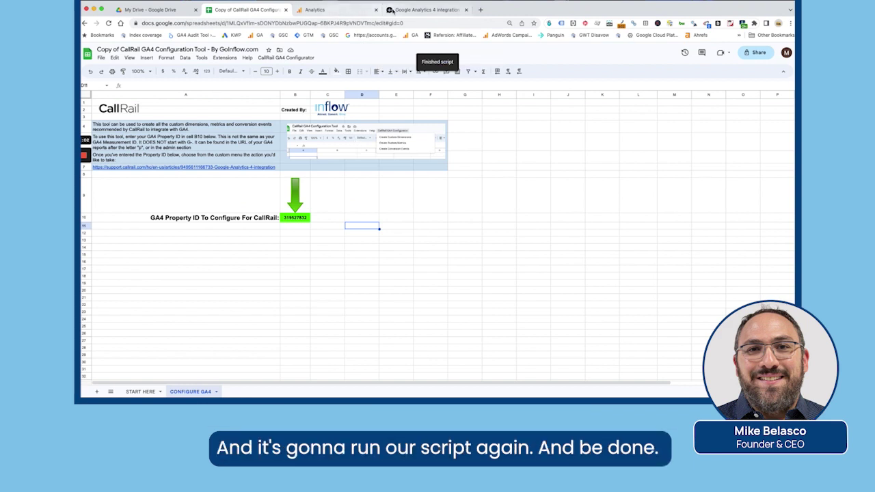
- Reload the Analytics Conversion events page to show the new CallRail conversion events
{"action": "left_click", "coordinate": [328, 11]}
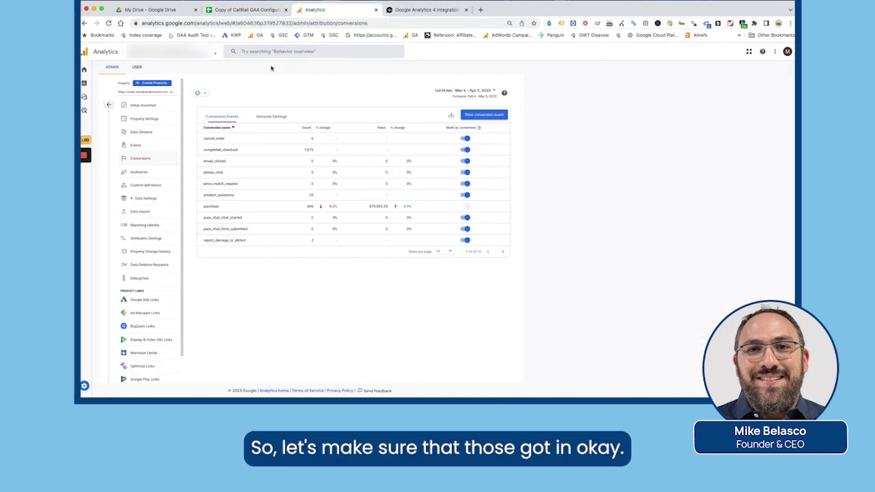
{"action": "left_click", "coordinate": [255, 23]}
{"action": "key", "text": "Return"}
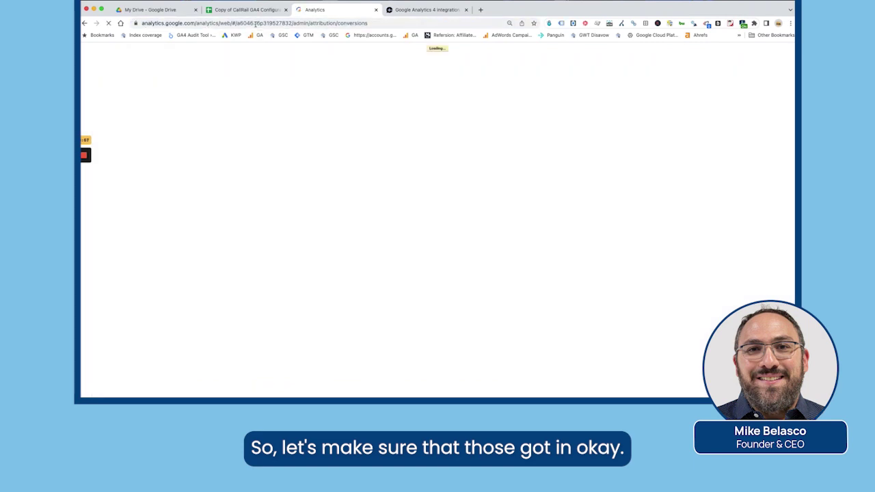